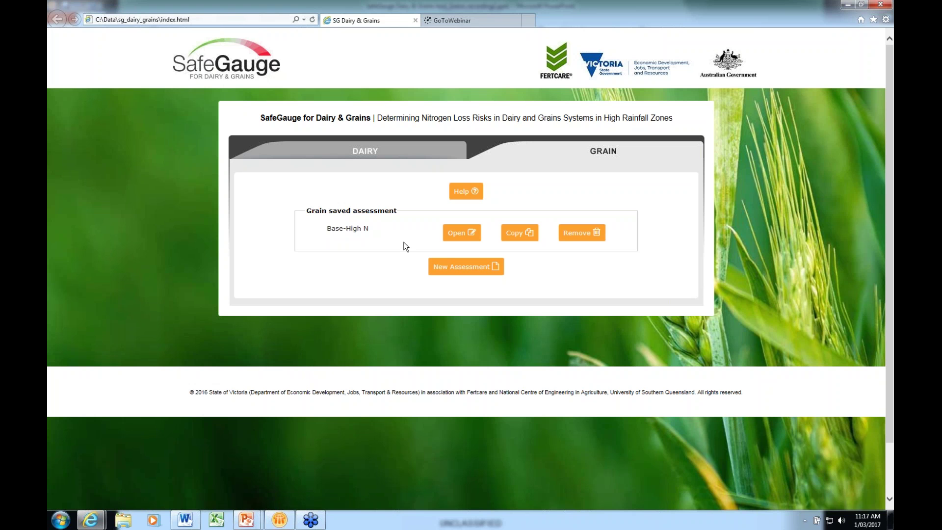
Step: Create a new grain assessment named "Base-assessment"
left_click(468, 269)
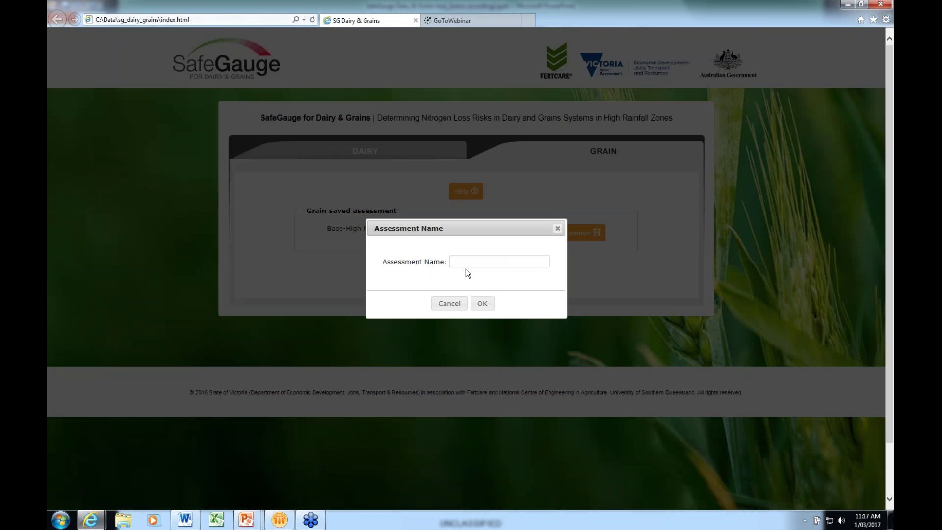
type("Base-assessment")
left_click(483, 309)
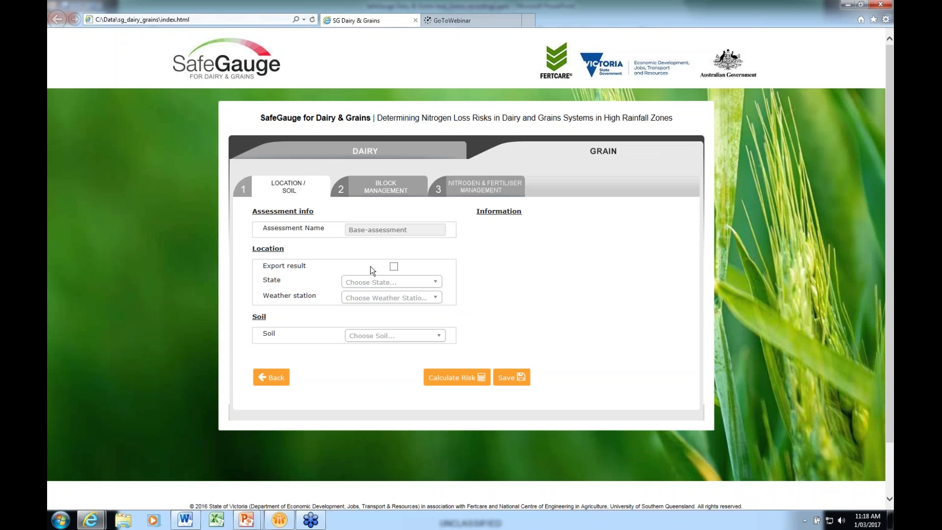
Step: Set the assessment's state to VIC, the weather station to HAMILTON AIRPORT and the soil to Dy3-41
left_click(440, 286)
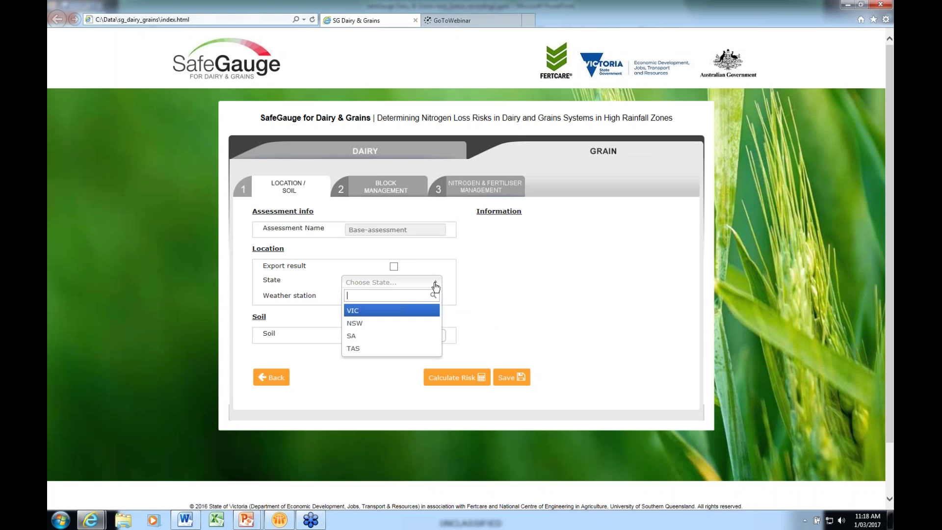
left_click(361, 312)
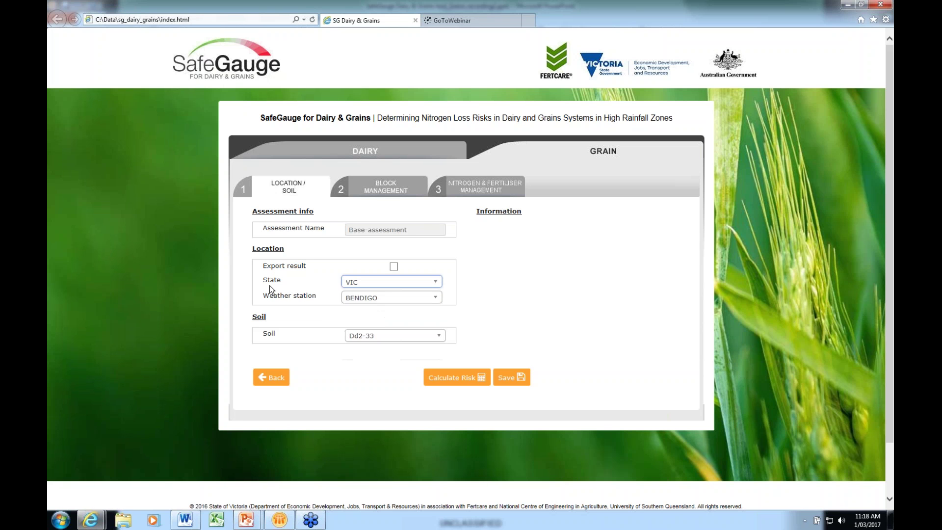
left_click(437, 301)
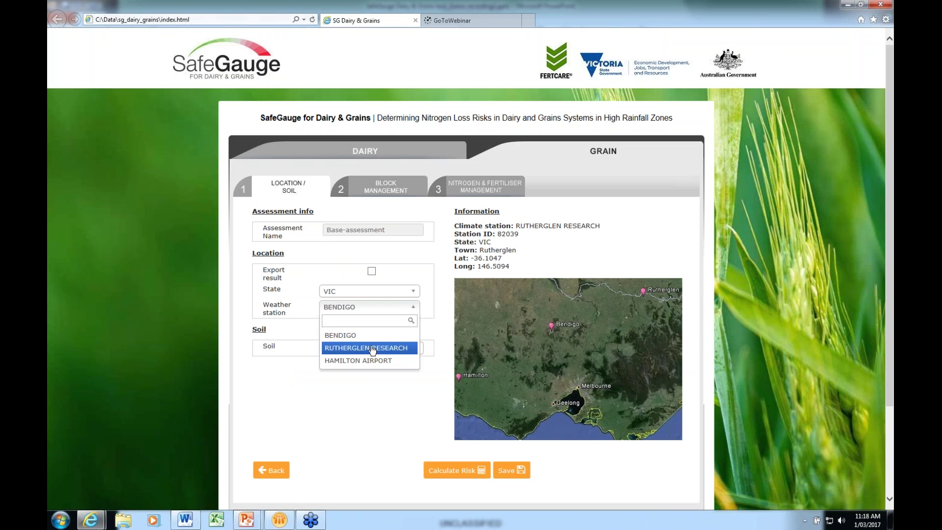
left_click(340, 361)
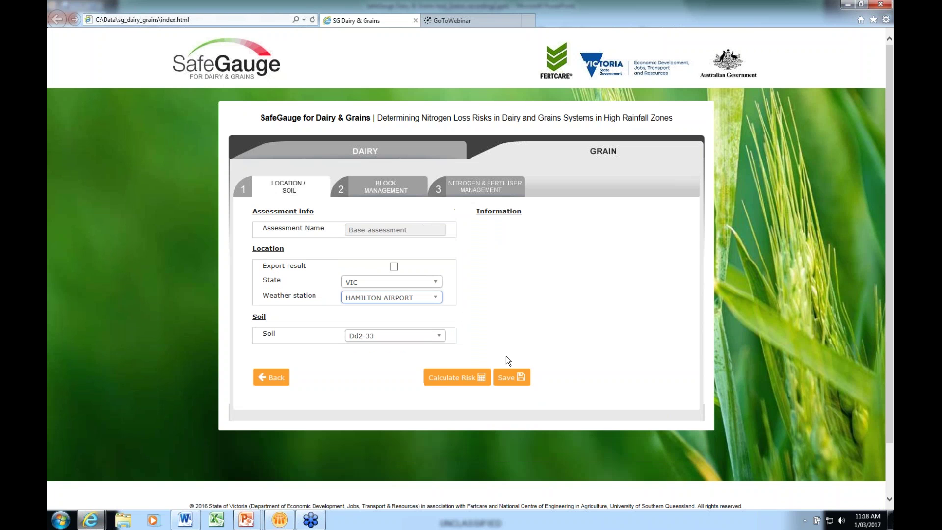
left_click(440, 338)
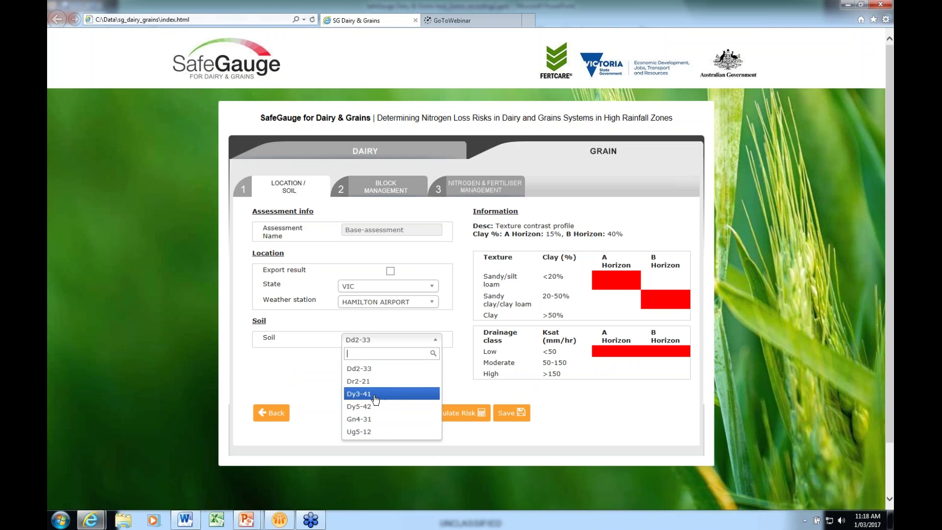
left_click(375, 399)
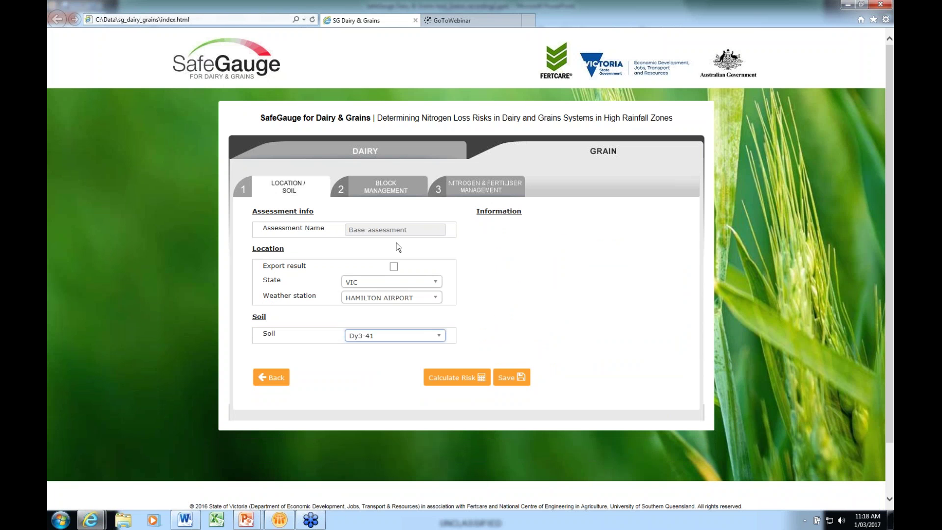
Step: In block management, set the crop type to Wheat, stubble management to Retained-slashed and cultivation to Direct drill
left_click(395, 189)
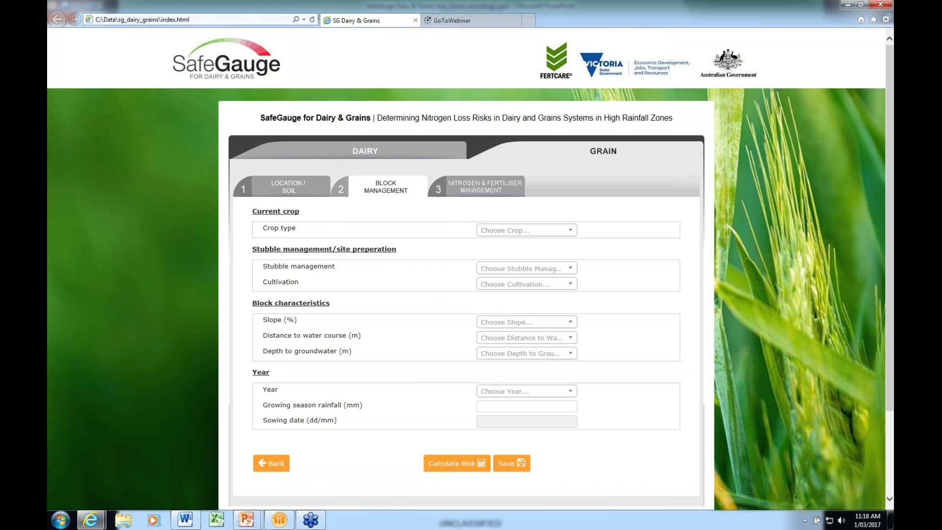
left_click(571, 231)
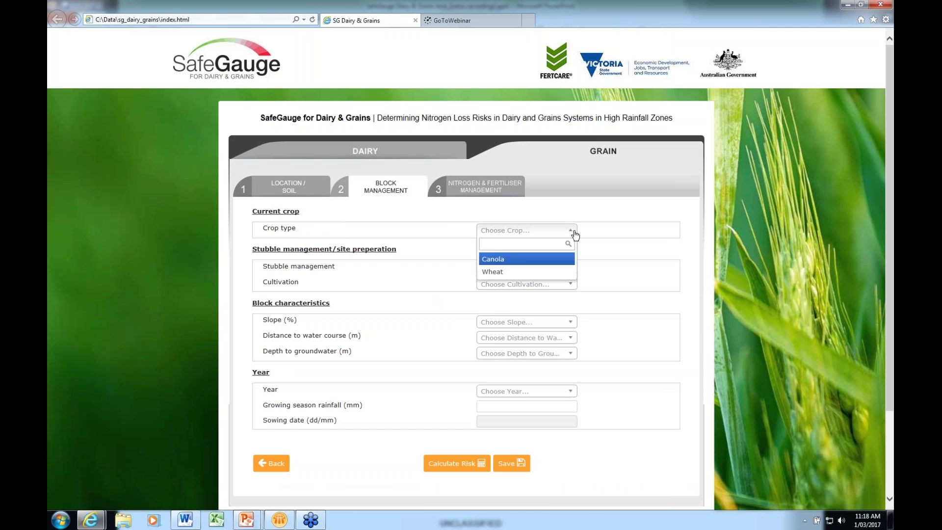
left_click(492, 273)
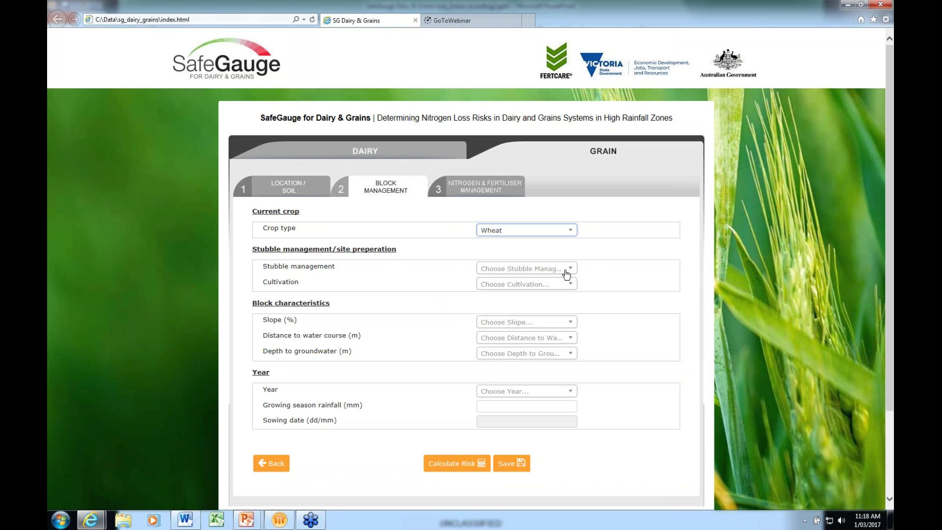
left_click(576, 272)
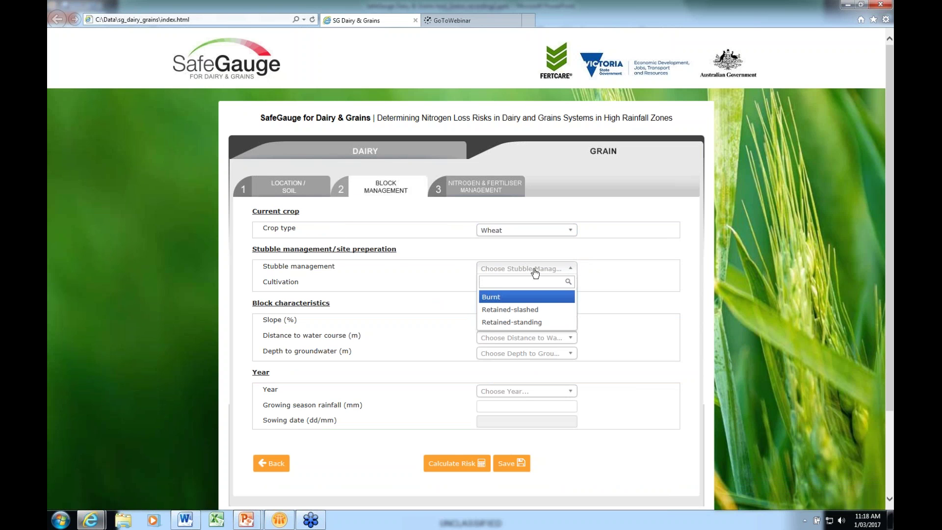
left_click(553, 309)
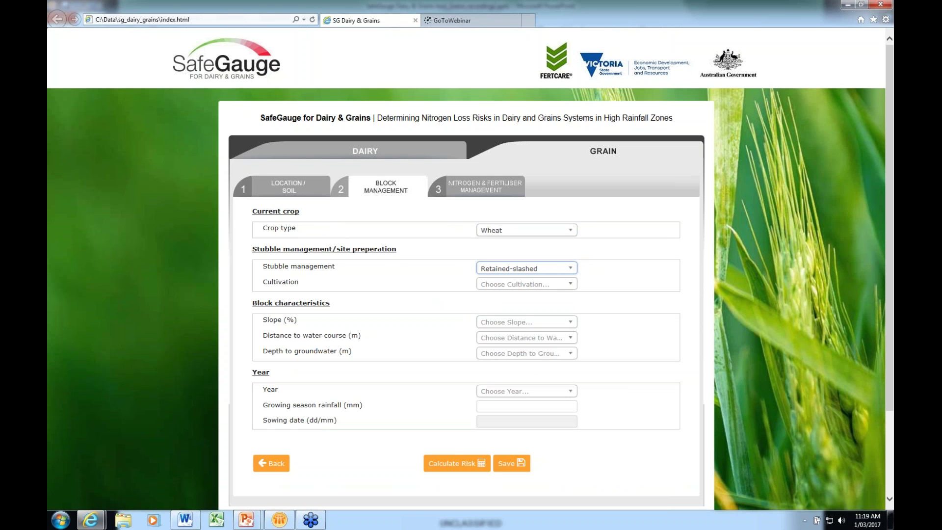
left_click(570, 285)
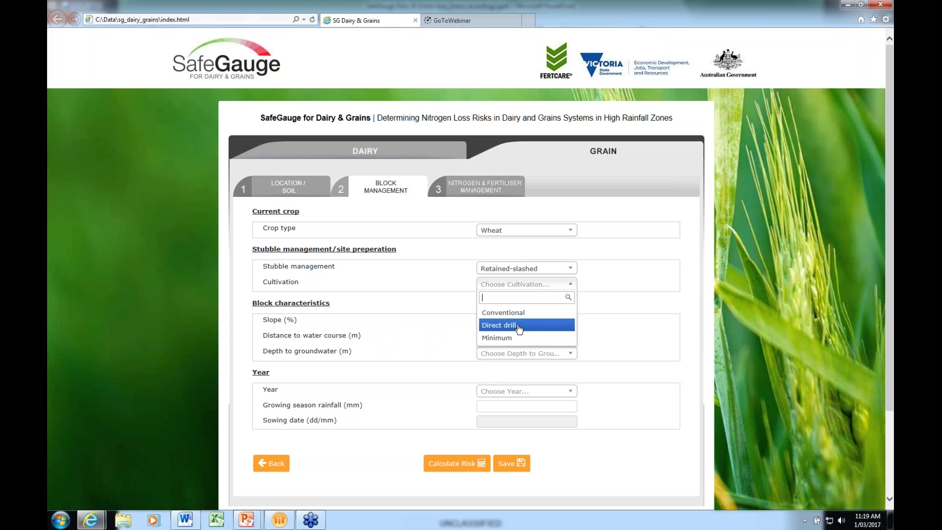
left_click(540, 328)
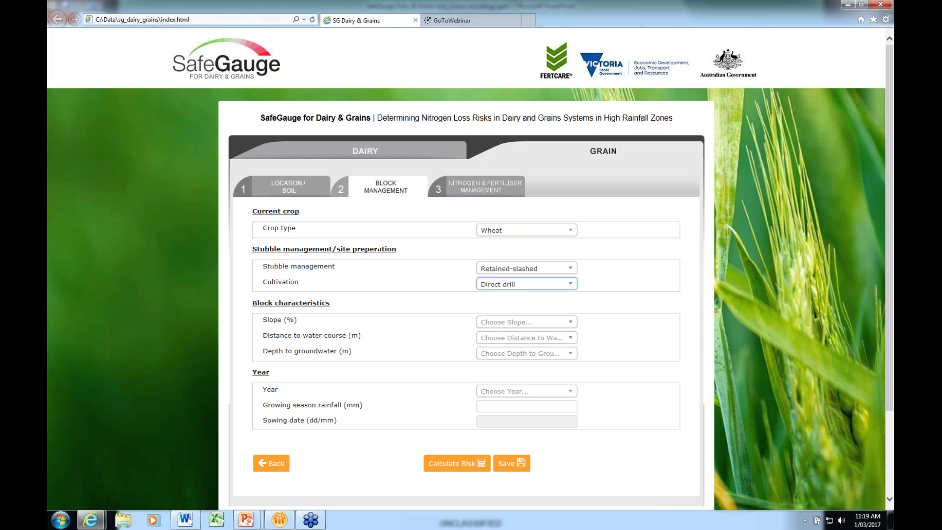
Step: Set the block's slope to 0.5-1 %, distance to water course to >300 m and depth to groundwater to 3-5 m
left_click(572, 322)
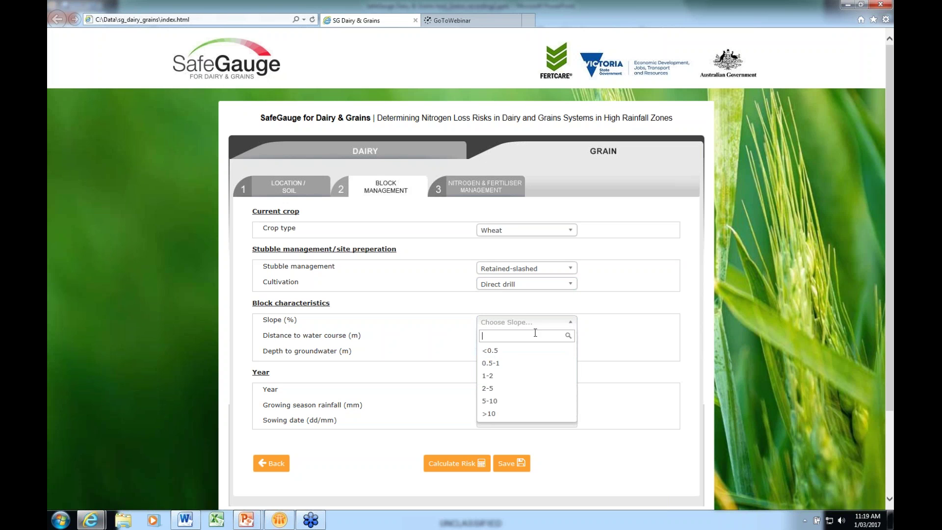
left_click(491, 363)
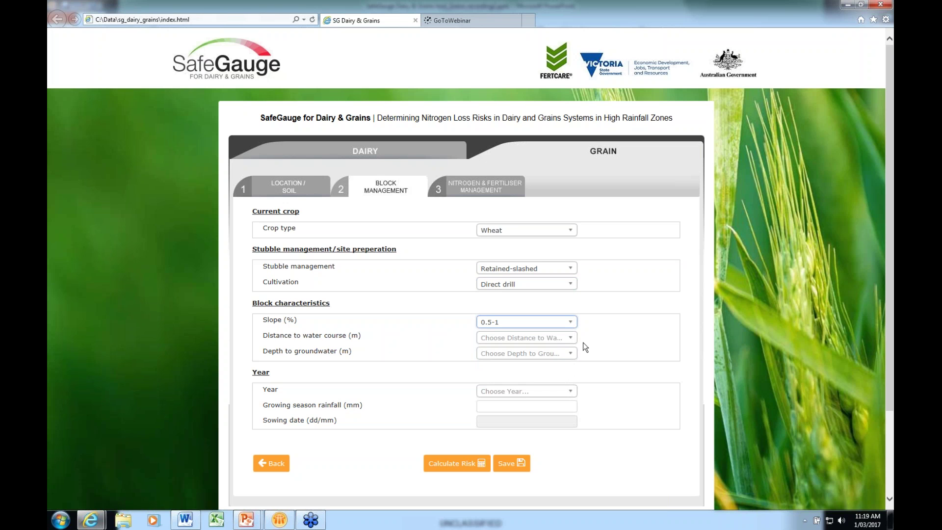
left_click(571, 339)
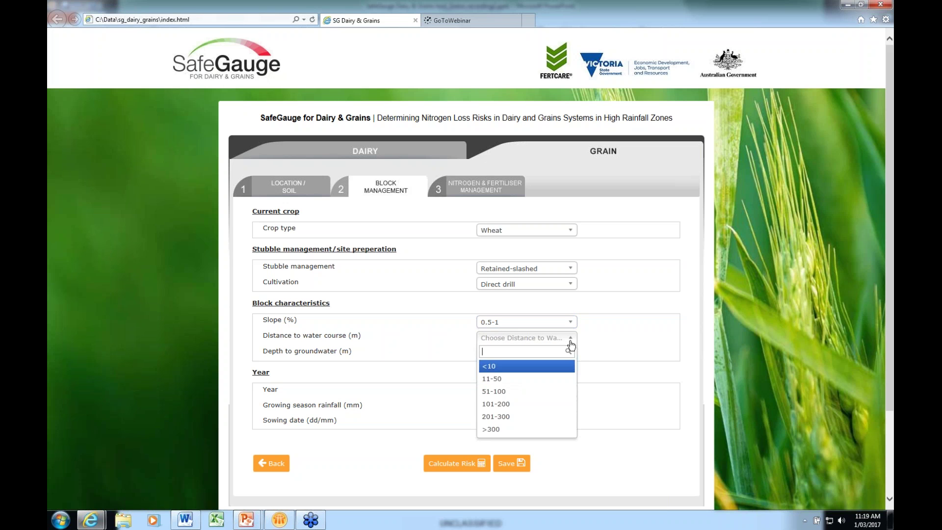
left_click(495, 430)
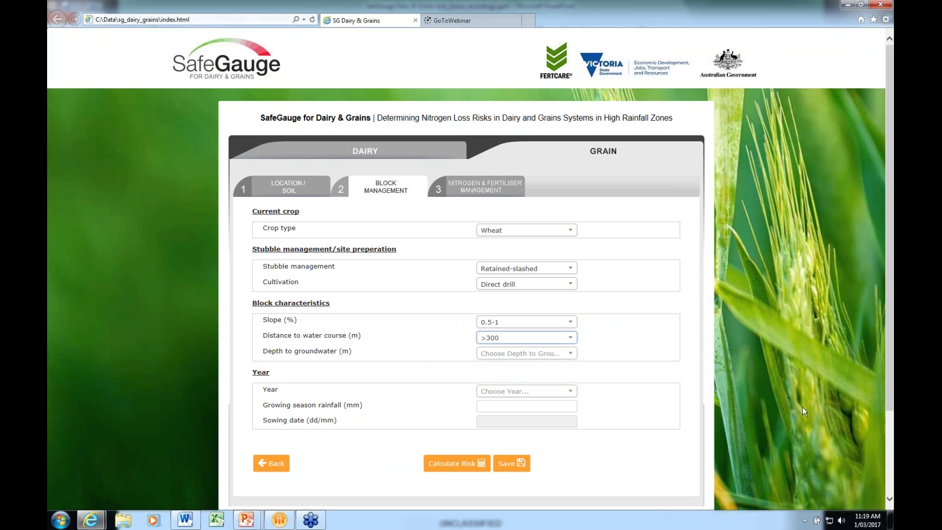
left_click(569, 355)
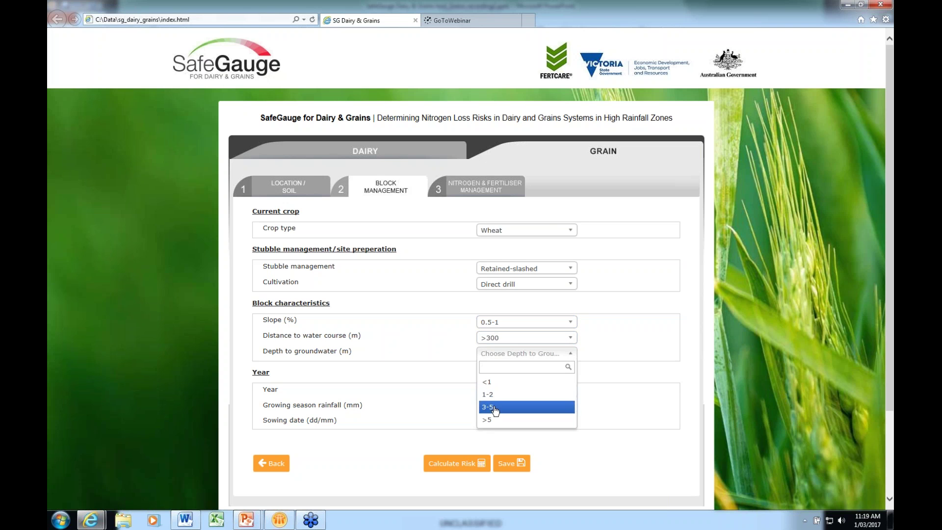
left_click(540, 407)
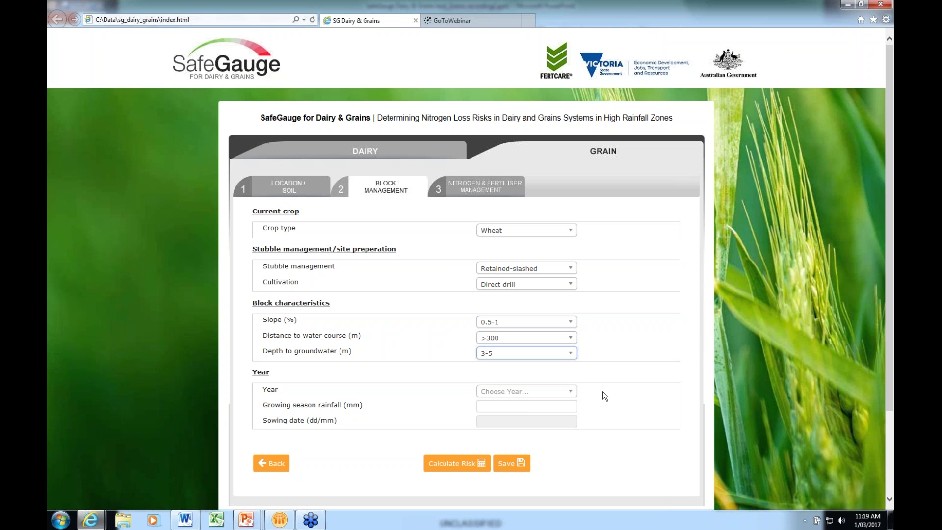
Step: Set the year for the block's growing season to 2013
left_click(571, 392)
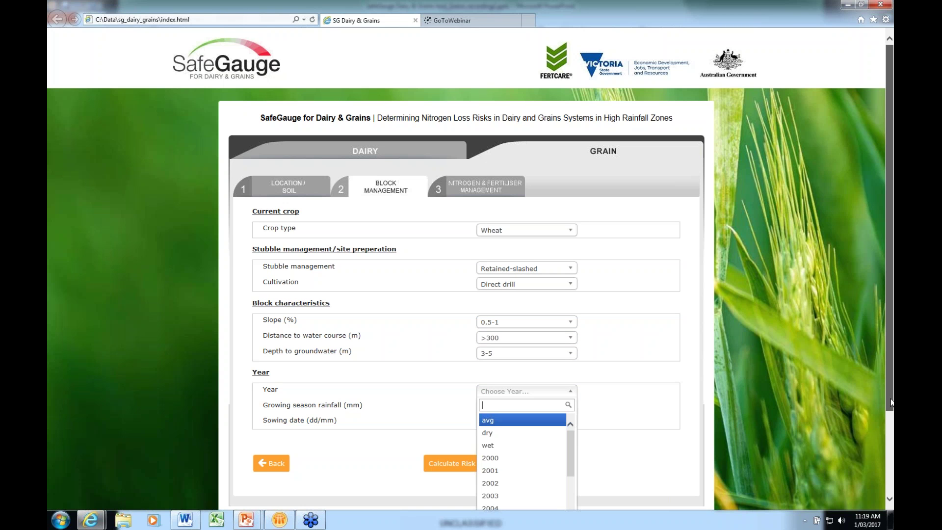
scroll(502, 393, "down", 1)
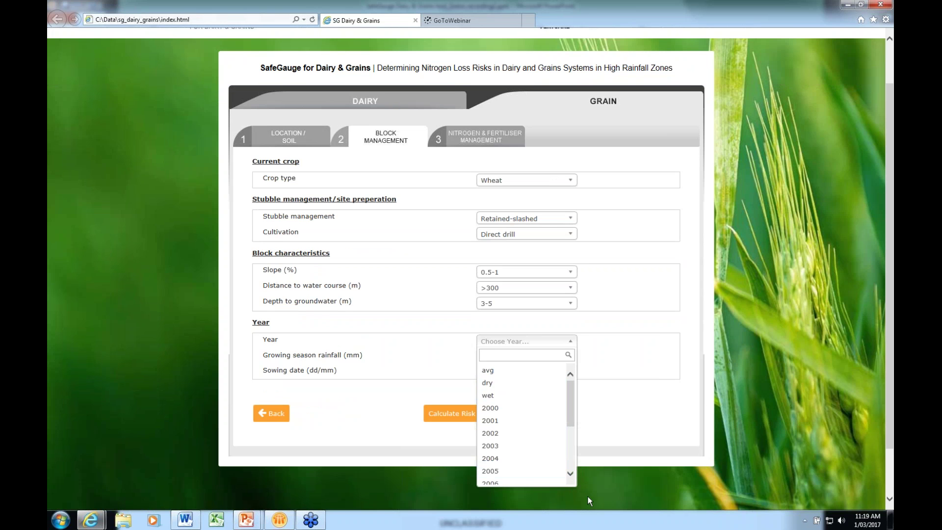
scroll(570, 473, "down", 3)
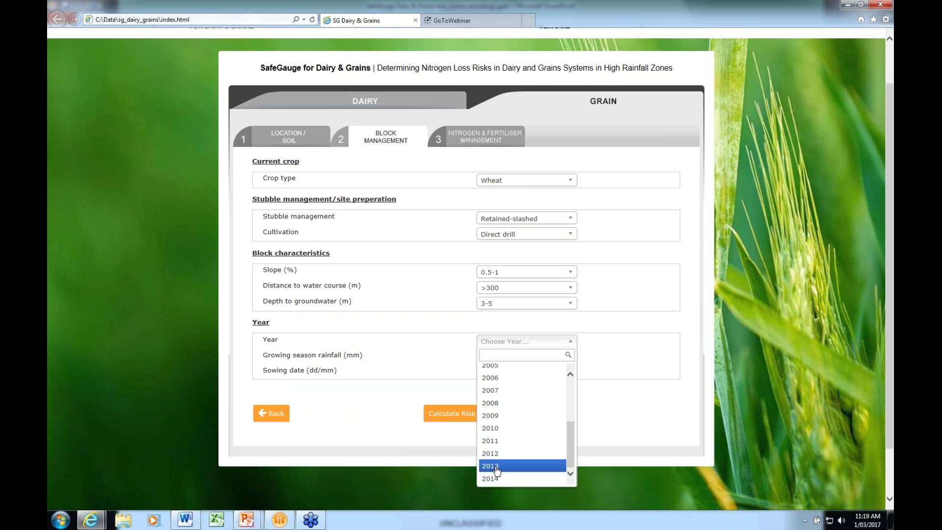
left_click(496, 470)
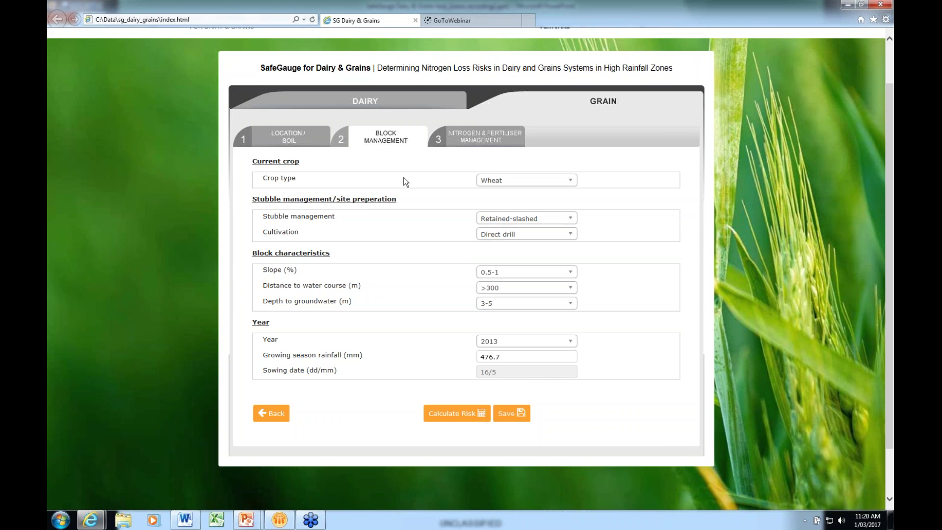
Step: In nitrogen and fertiliser management, answer YES to having a pre-sowing soil test
left_click(486, 141)
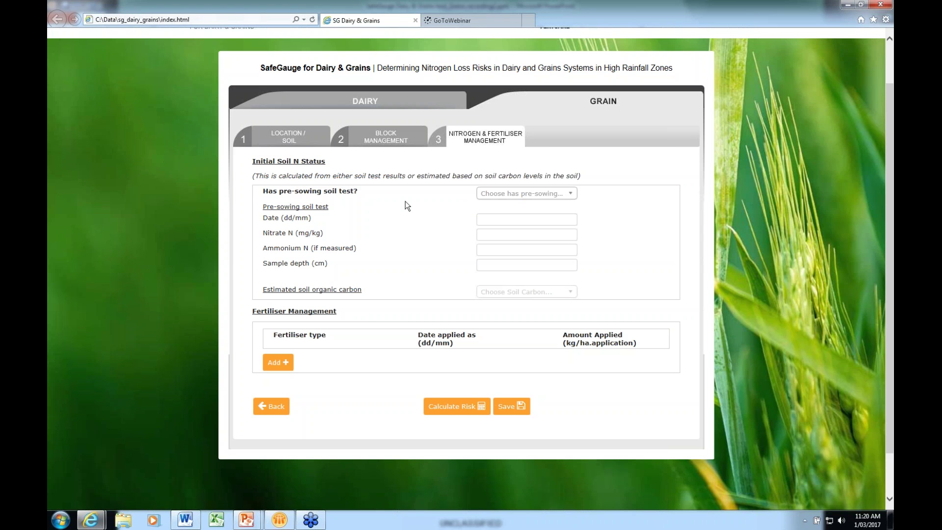
left_click(574, 197)
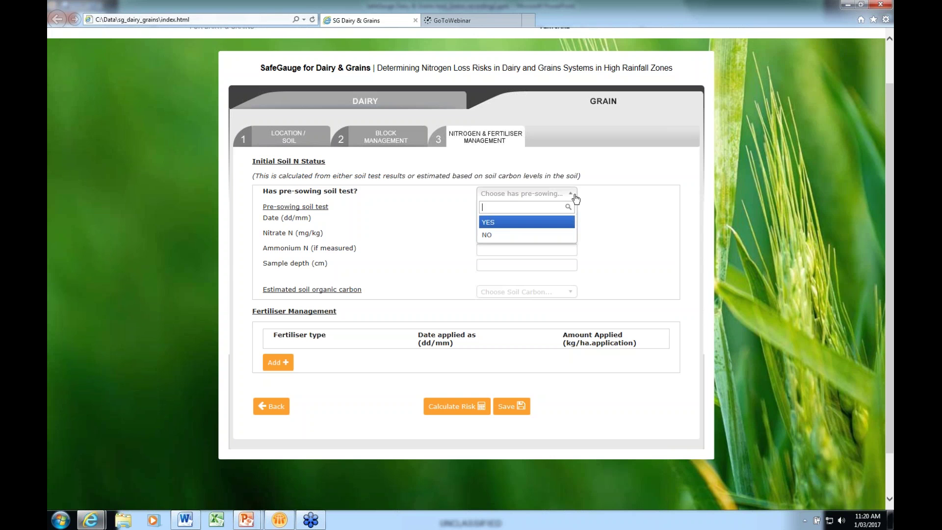
left_click(504, 223)
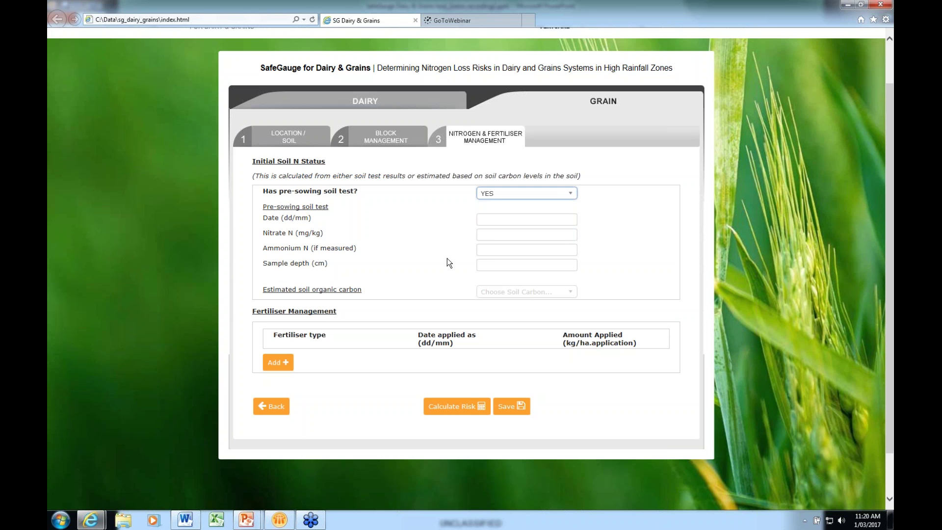
Step: Preview the estimated soil organic carbon choices with the pre-sowing soil test set to NO, and switch it back to YES
left_click(570, 195)
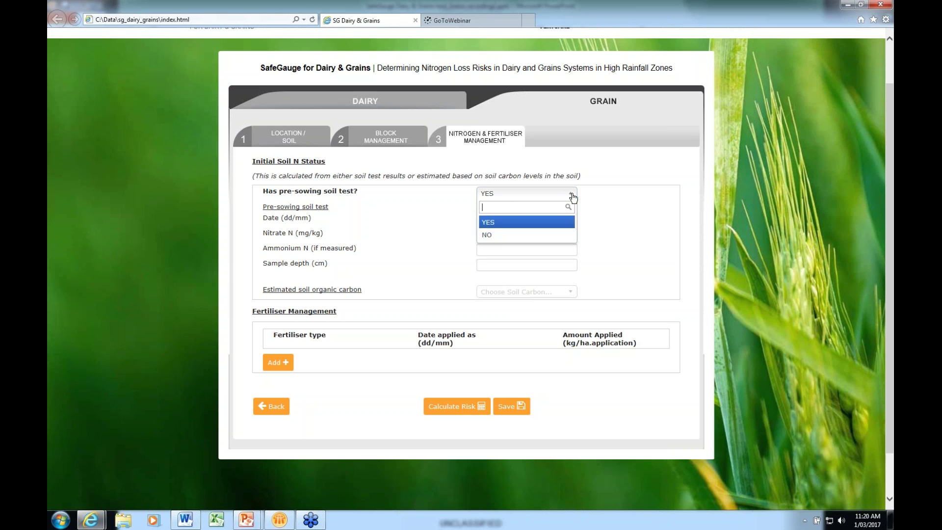
left_click(497, 236)
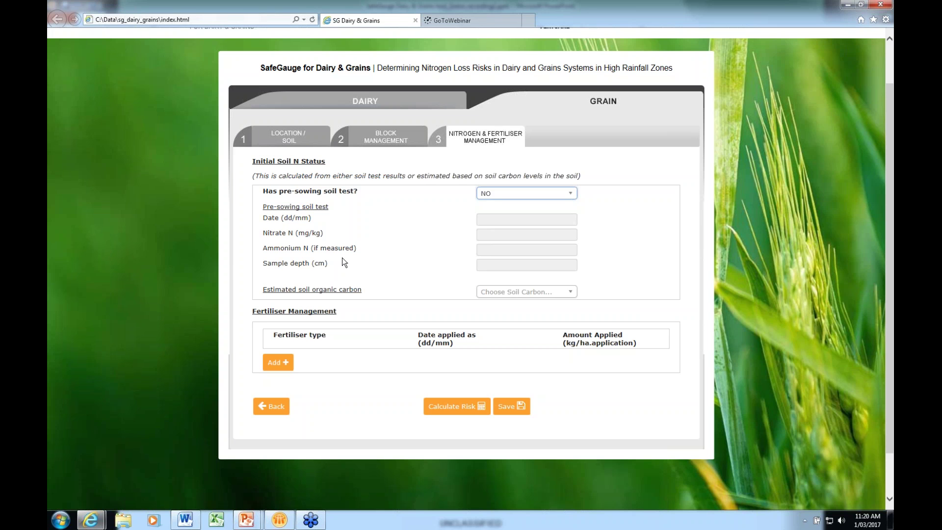
left_click(570, 294)
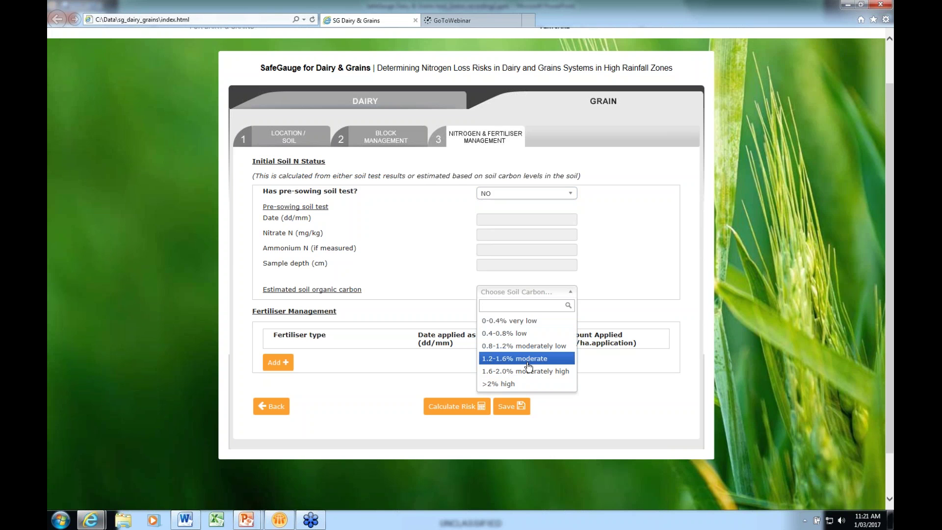
left_click(615, 247)
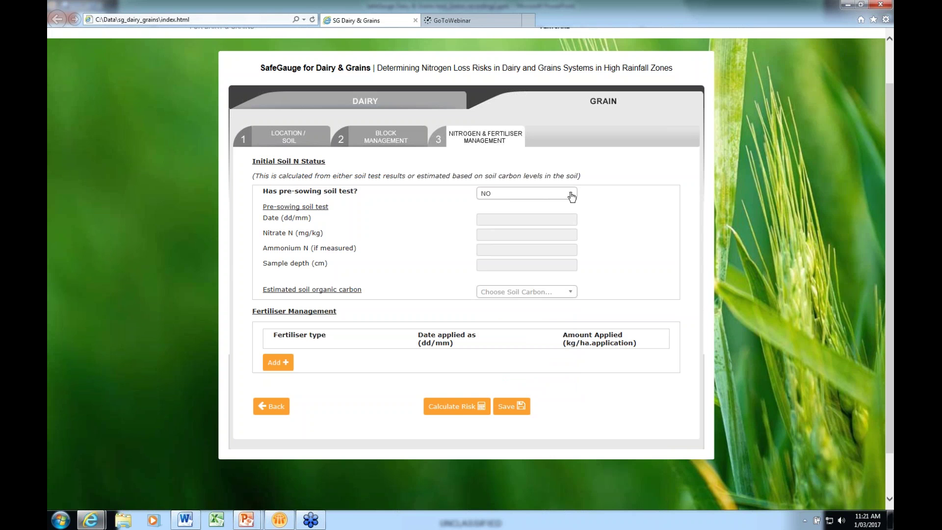
left_click(571, 197)
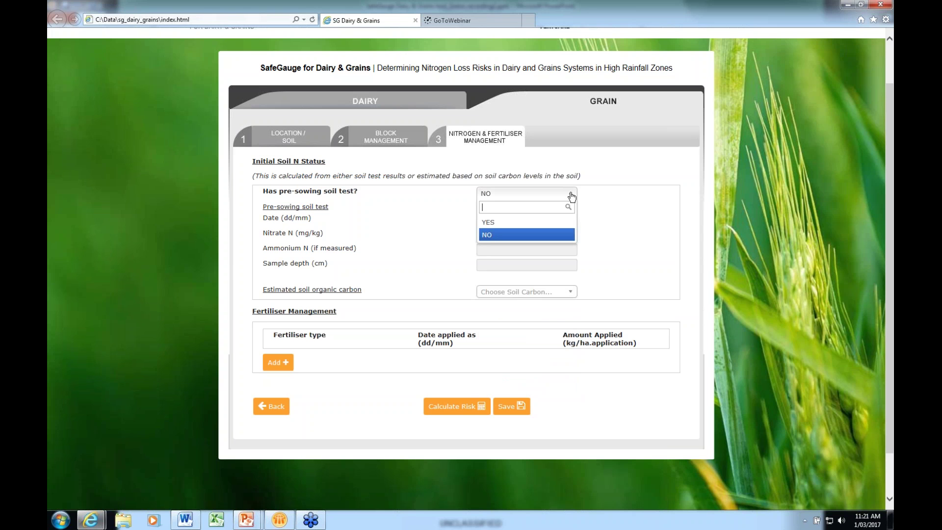
left_click(506, 222)
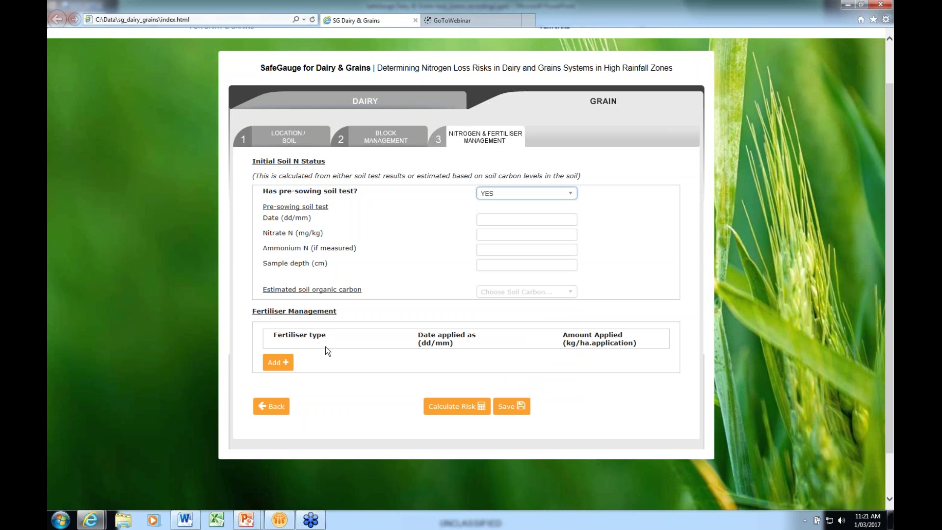
Step: Set the pre-sowing soil test date to 03/04
left_click(490, 221)
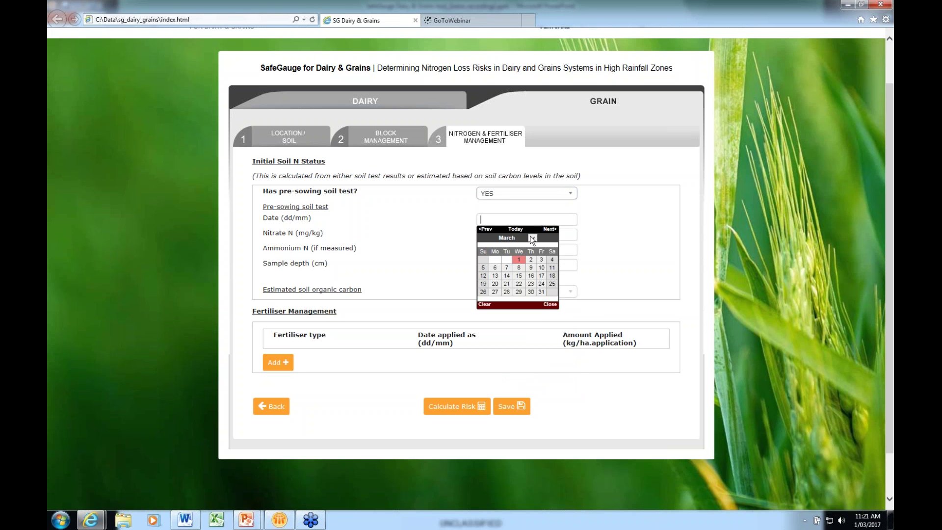
left_click(533, 239)
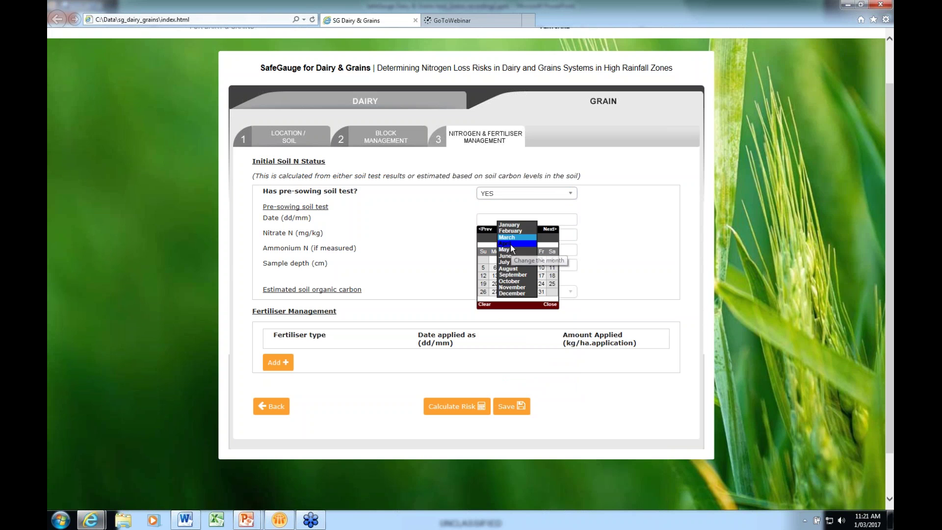
left_click(511, 244)
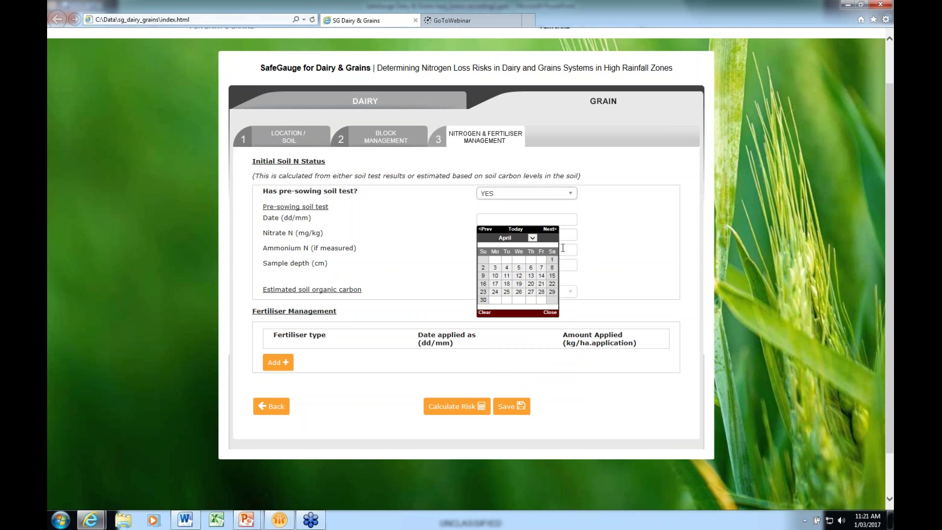
left_click(495, 269)
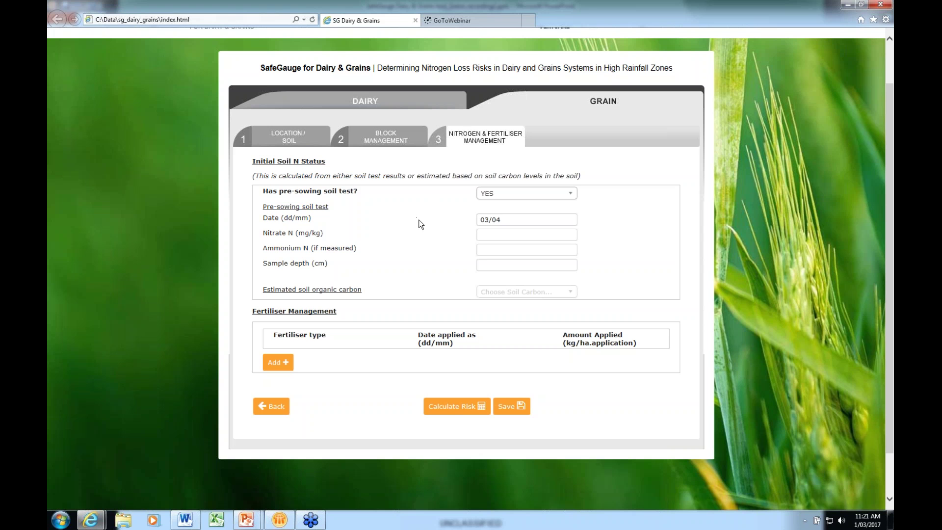
Step: Enter 20 mg/kg nitrate N and a sample depth of 10 cm for the pre-sowing soil test
left_click(492, 234)
type("20")
left_click(505, 266)
type("110")
key("BackSpace")
key("BackSpace")
type("0")
Step: Add a fertiliser application and set its fertiliser type to DAP
left_click(274, 363)
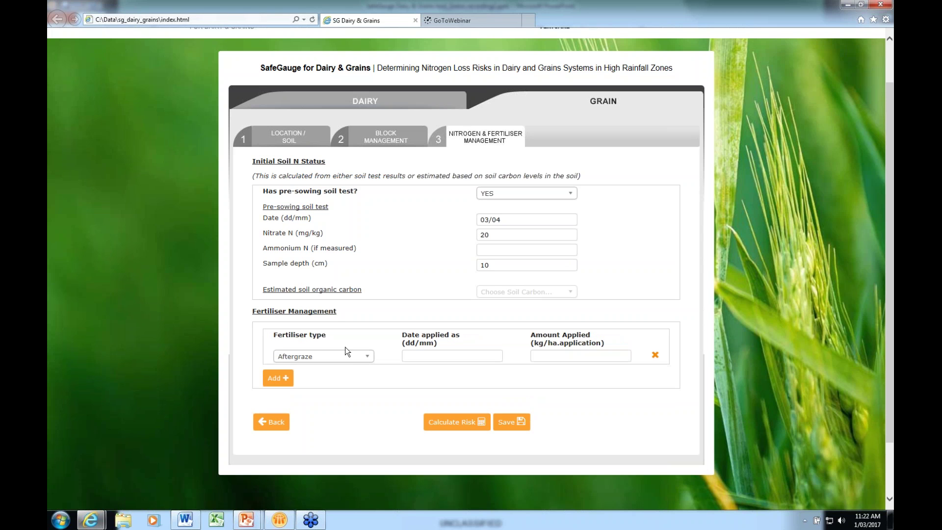
left_click(366, 356)
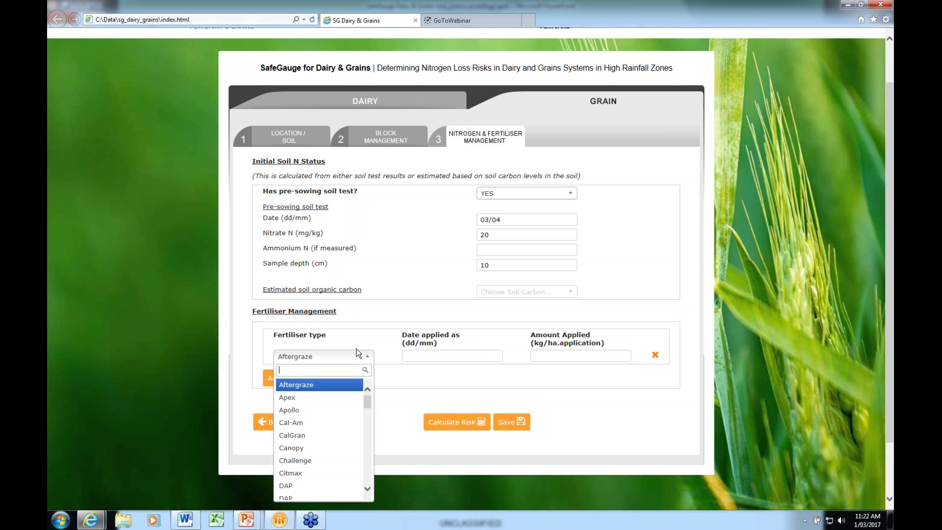
left_click(289, 483)
Step: Set the DAP application date to 09/05 and the amount applied to 50 kg/ha
left_click(419, 355)
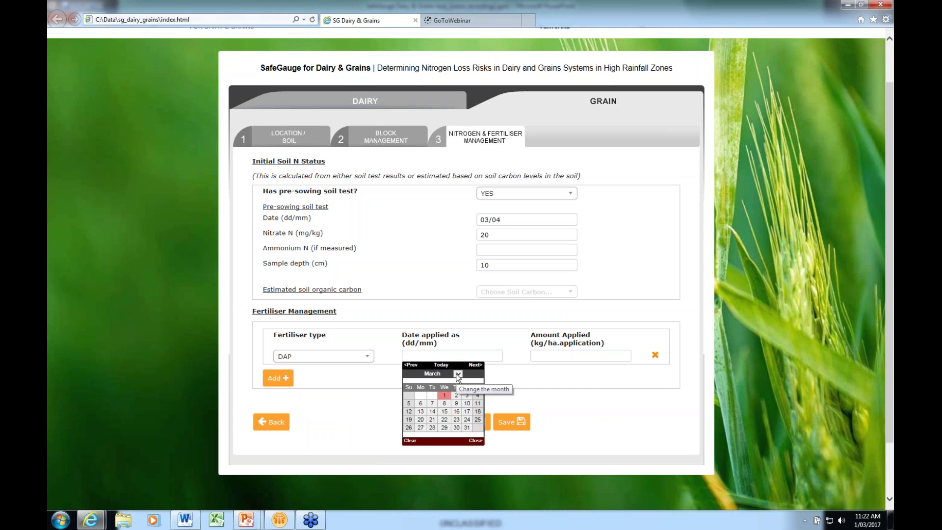
left_click(457, 375)
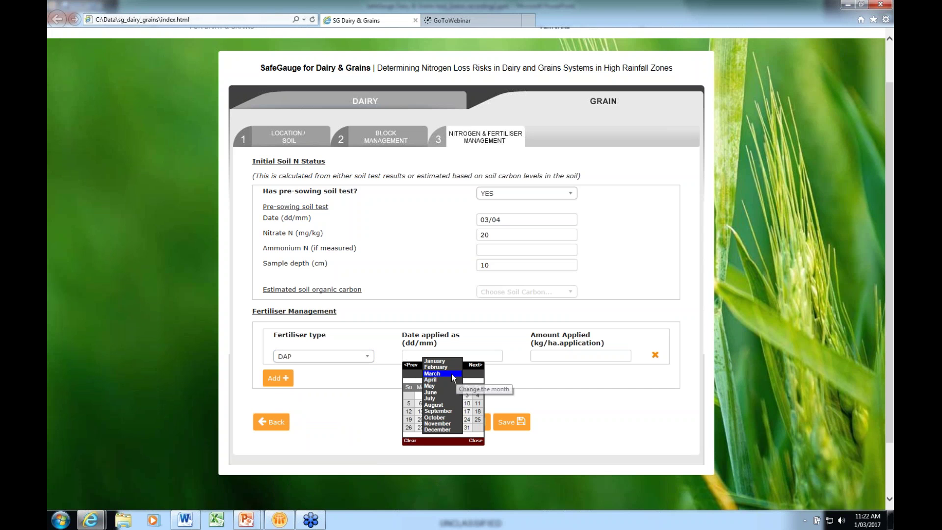
left_click(437, 387)
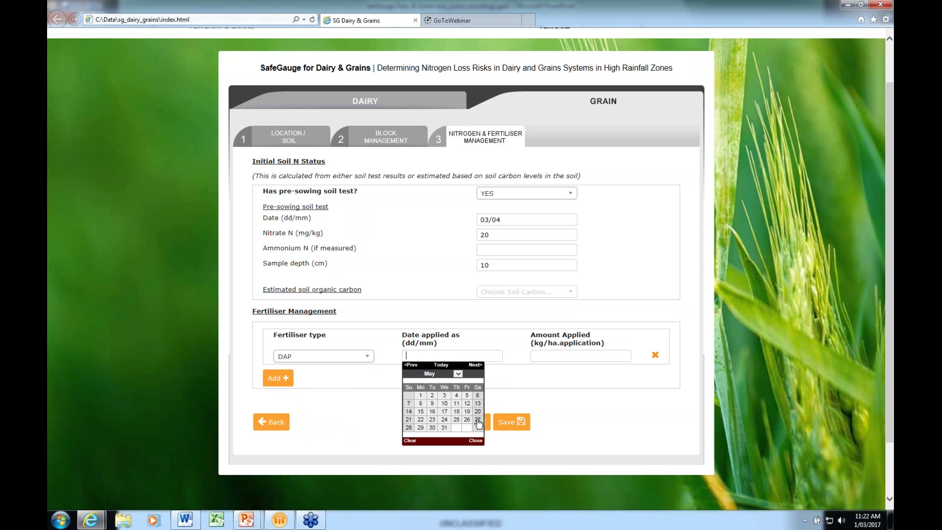
left_click(431, 408)
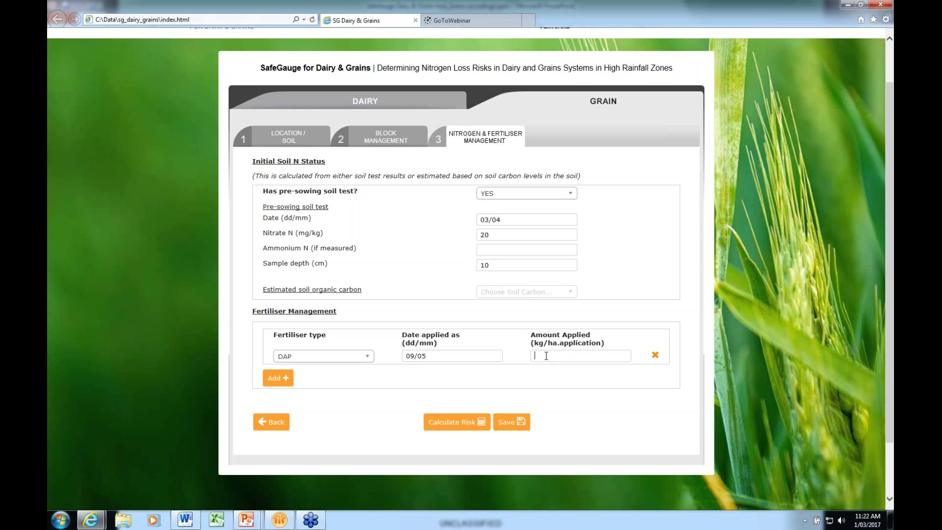
type("50")
left_click(319, 385)
Step: Save the assessment and calculate its nitrogen loss risk
left_click(519, 420)
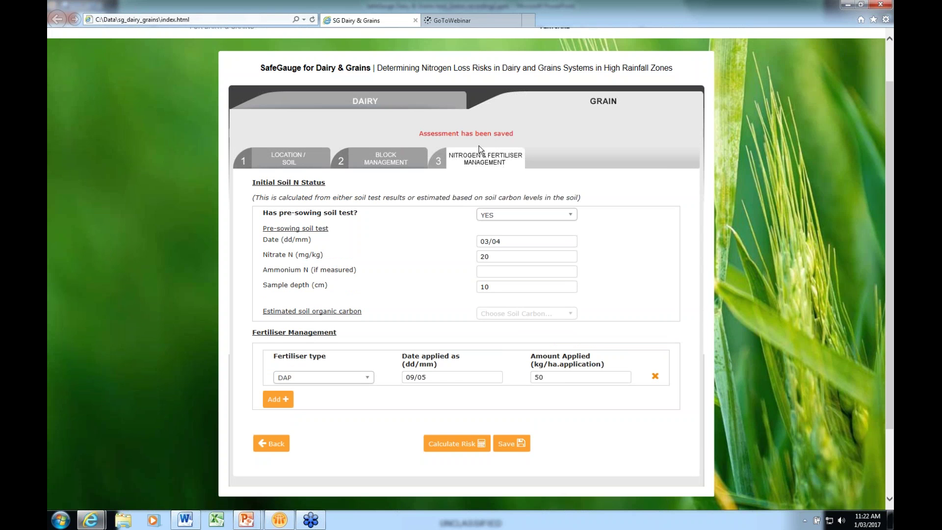
left_click(463, 451)
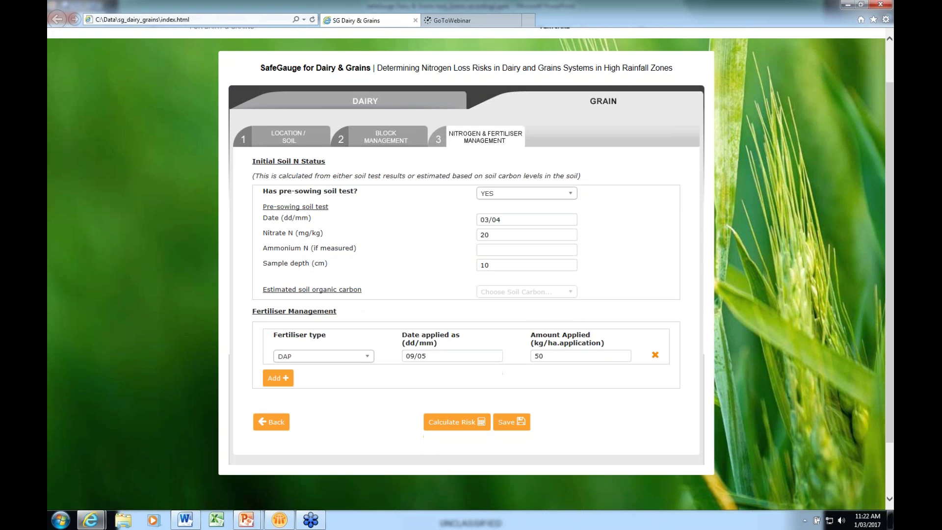
left_click(456, 426)
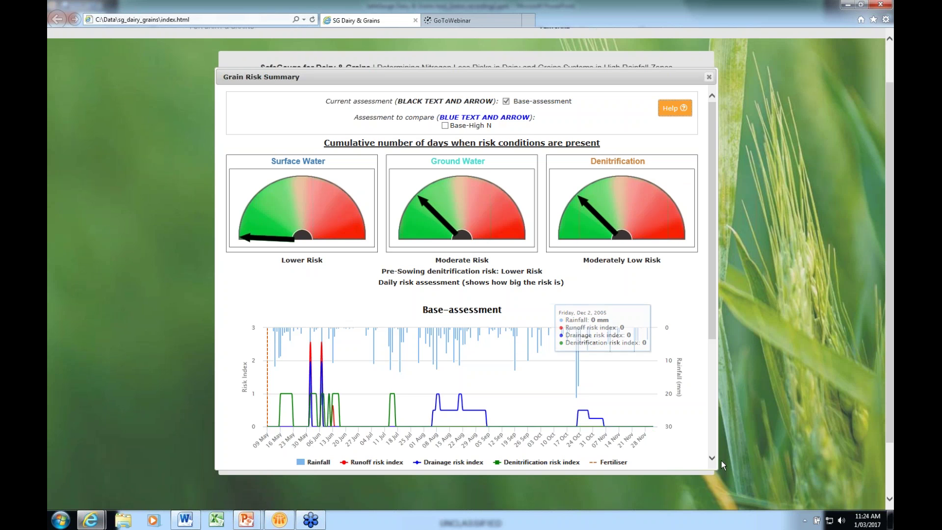
Step: Review the Base-assessment's daily risk chart and nitrogen summary in the Grain Risk Summary
scroll(713, 457, "down", 2)
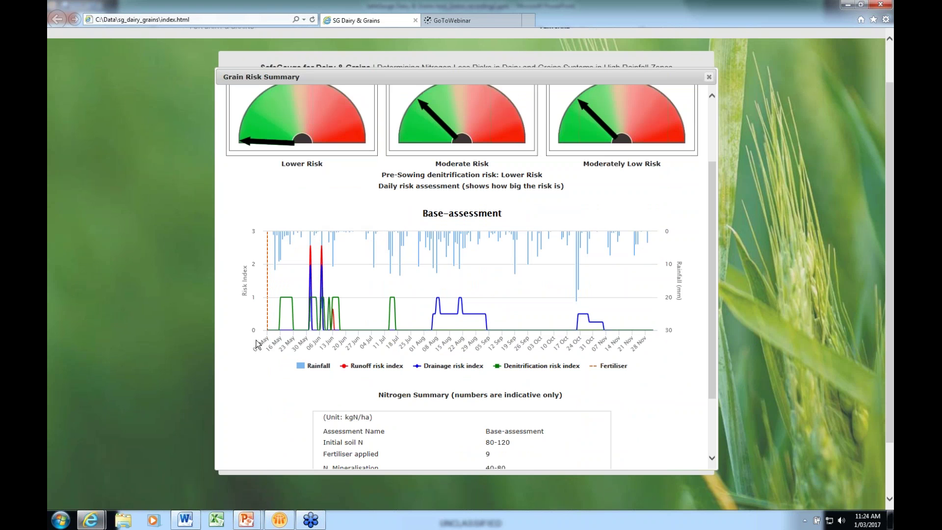
mouse_move(268, 333)
left_click(711, 458)
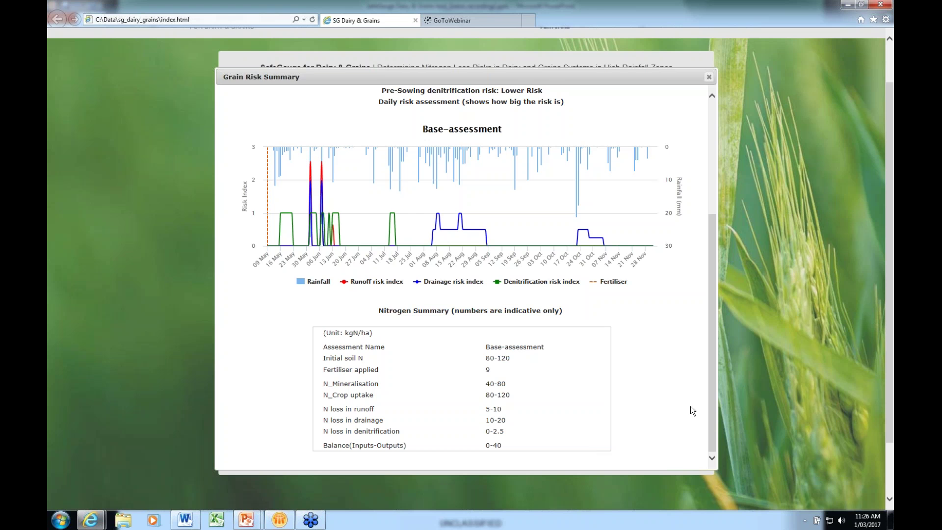
scroll(690, 406, "up", 10)
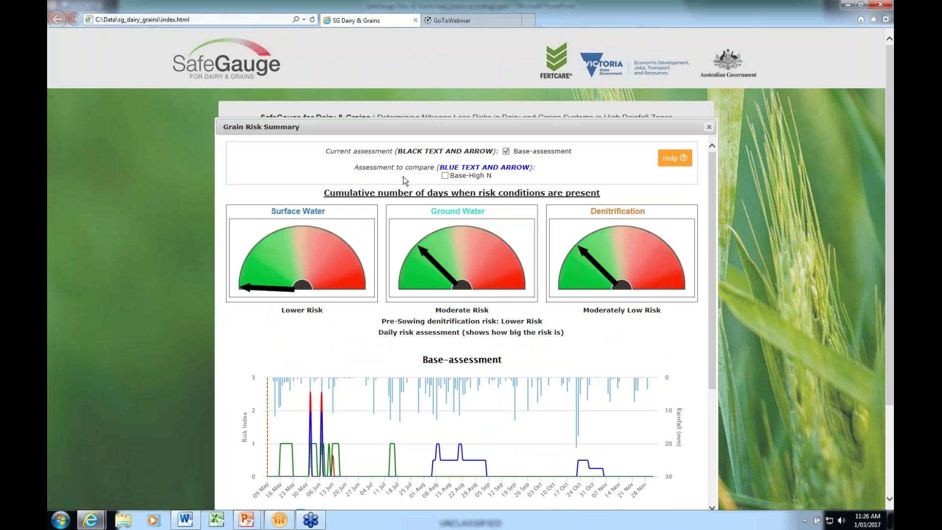
Step: Add Base-High N as the assessment to compare and examine both assessments' risk gauges, daily risk charts and nitrogen summaries
left_click(446, 175)
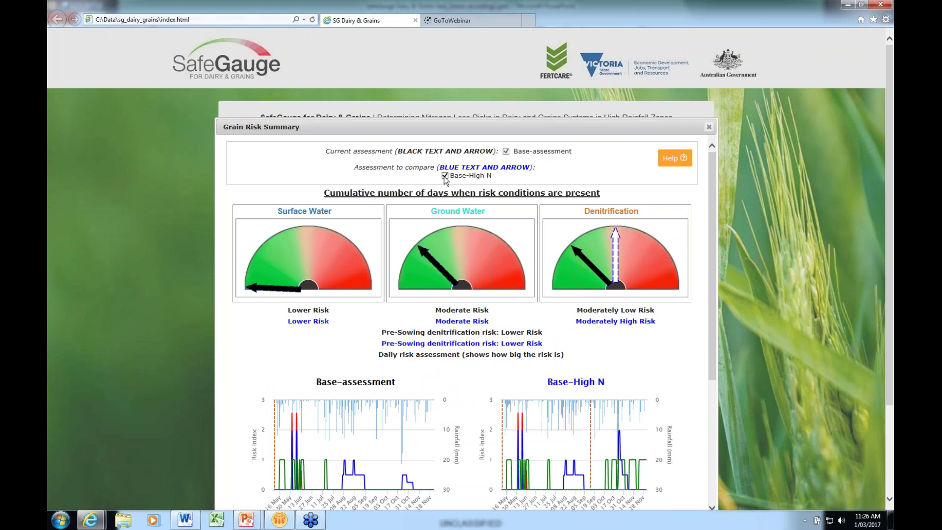
left_click(890, 499)
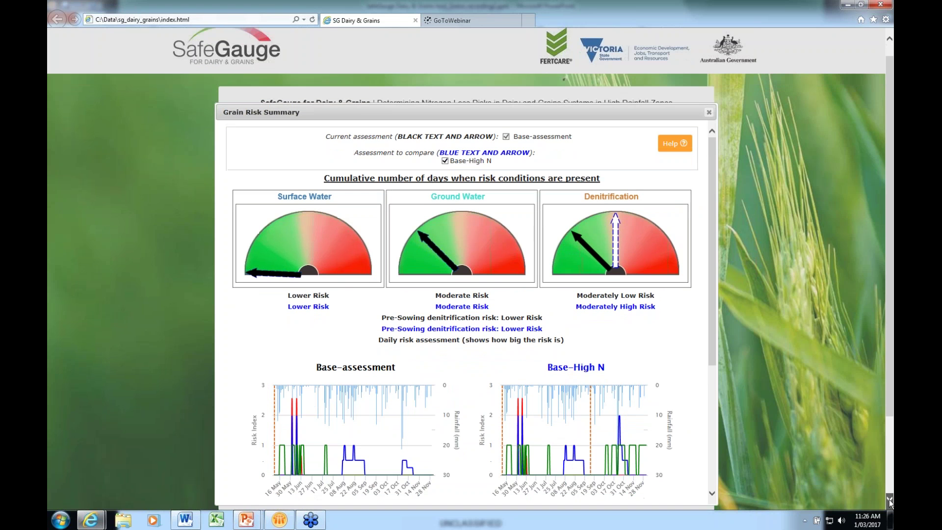
scroll(617, 205, "down", 1)
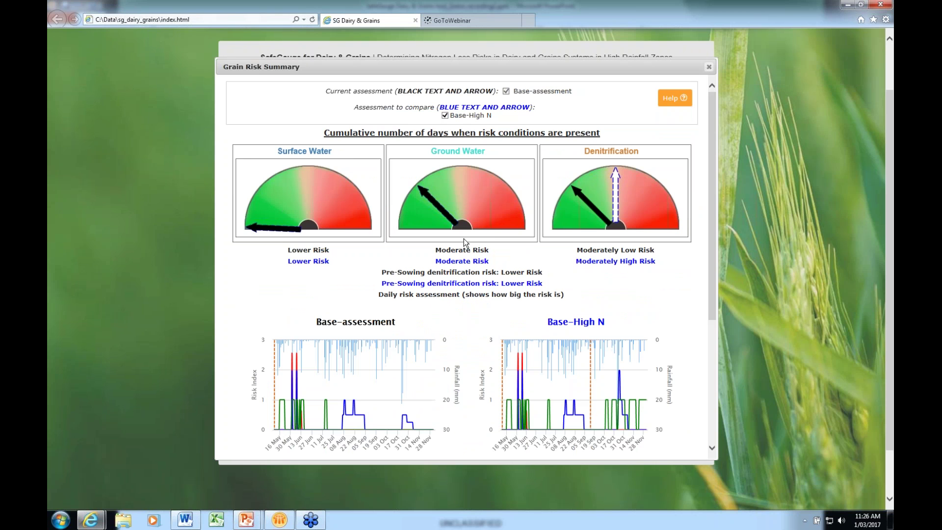
mouse_move(332, 415)
mouse_move(614, 430)
left_click(714, 447)
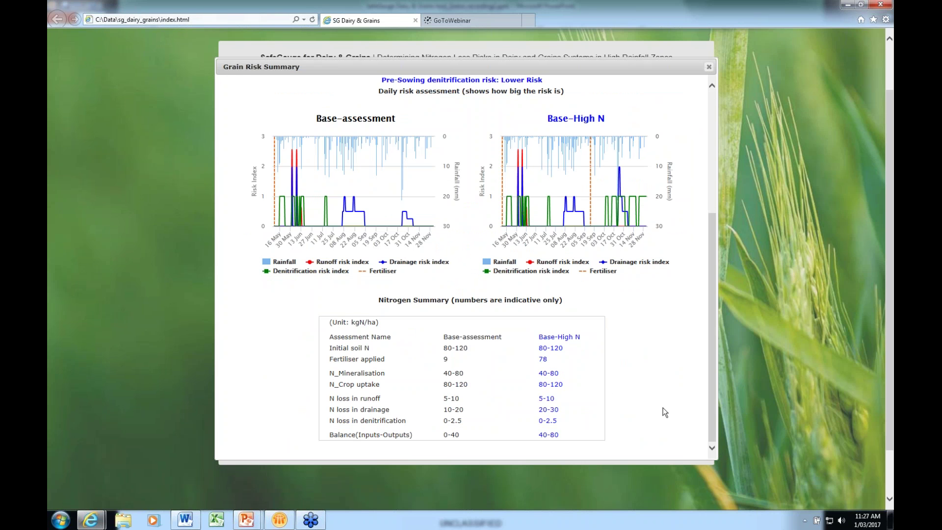
scroll(665, 412, "down", 1)
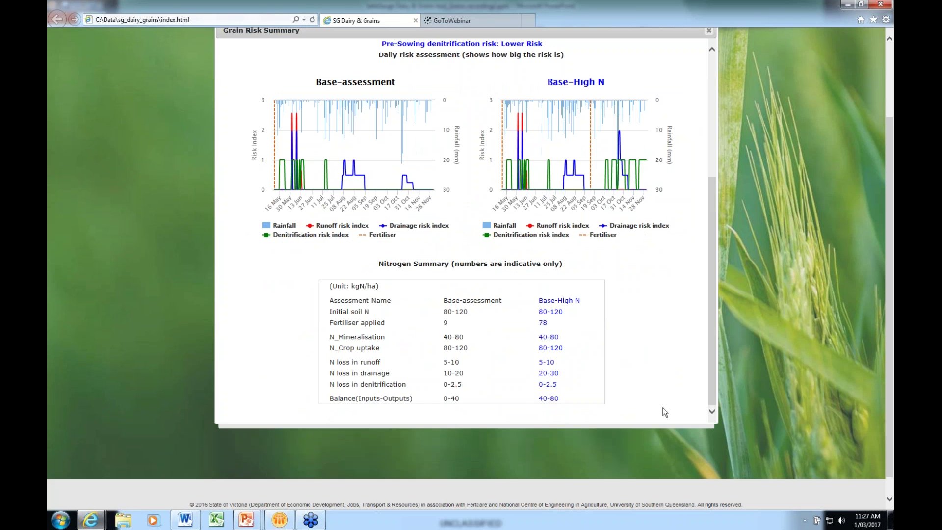
scroll(665, 413, "up", 6)
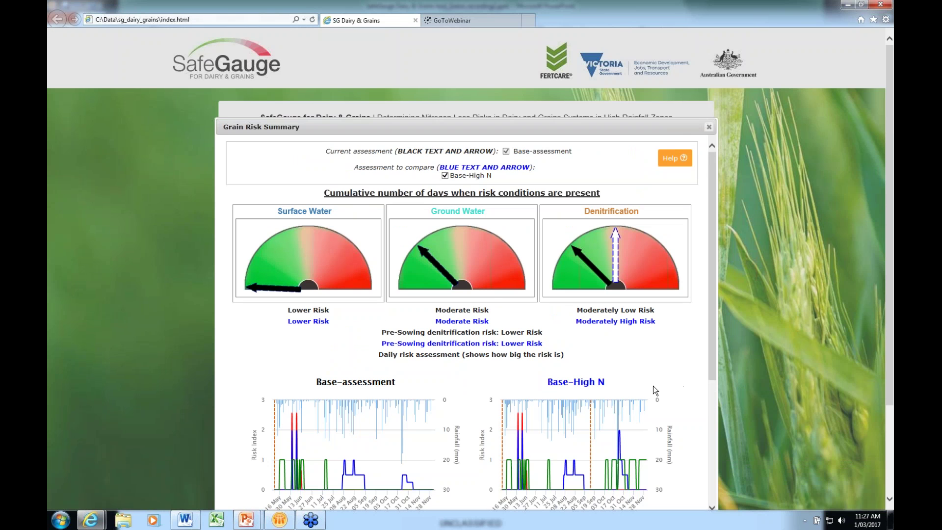
Step: Switch to the running PowerPoint slide show and advance to the closing contact details slide
left_click(247, 520)
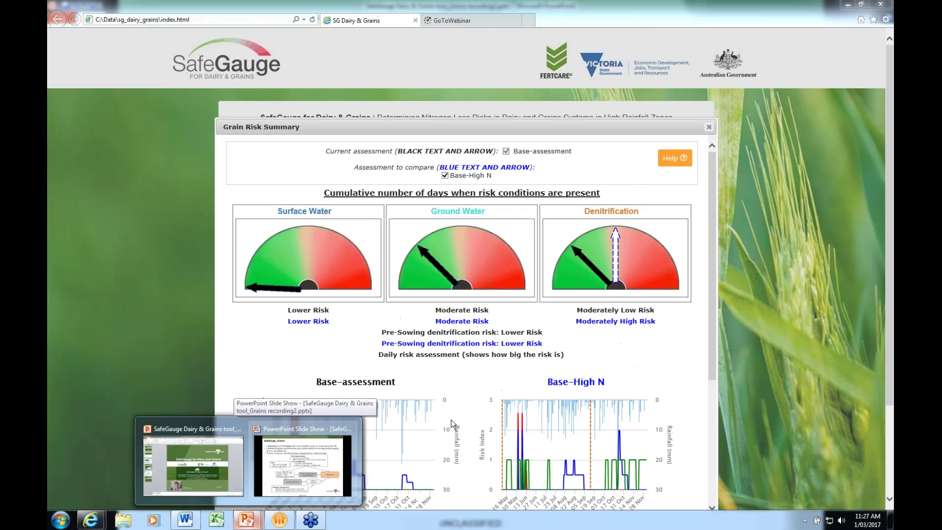
left_click(297, 471)
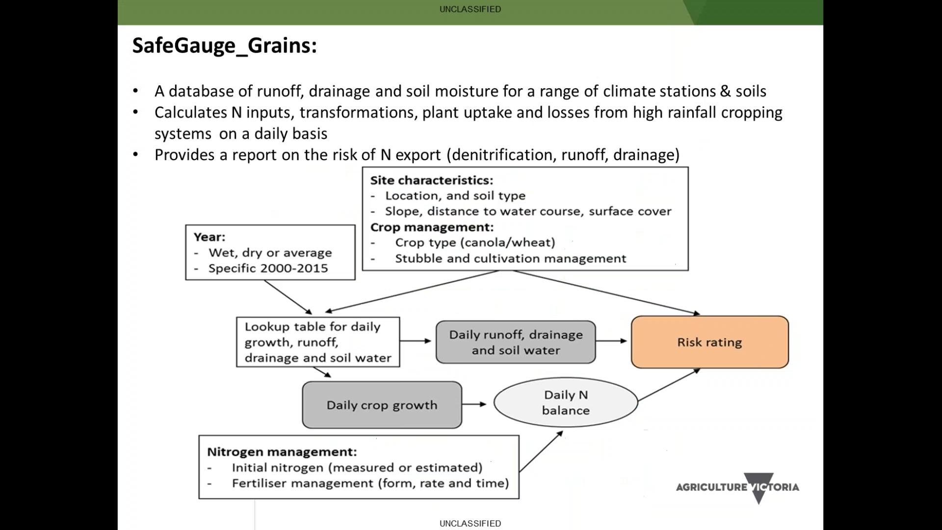
left_click(571, 490)
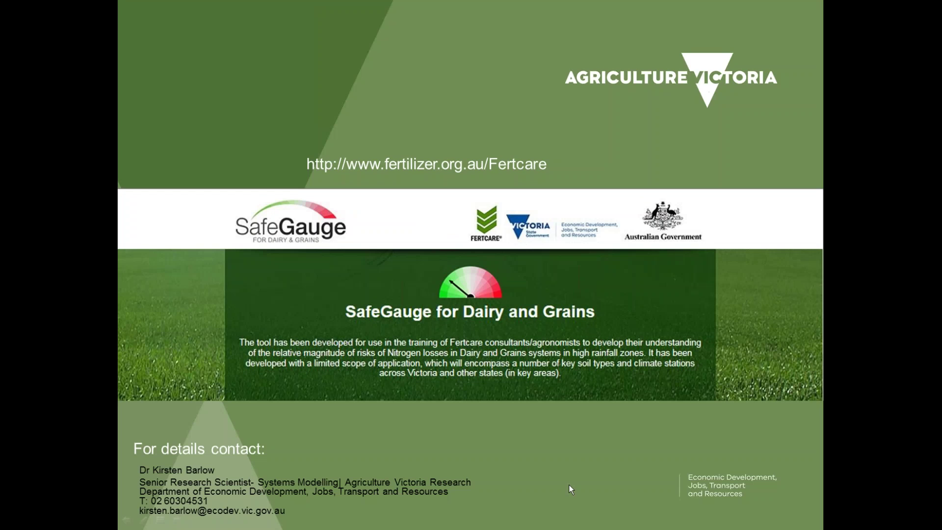